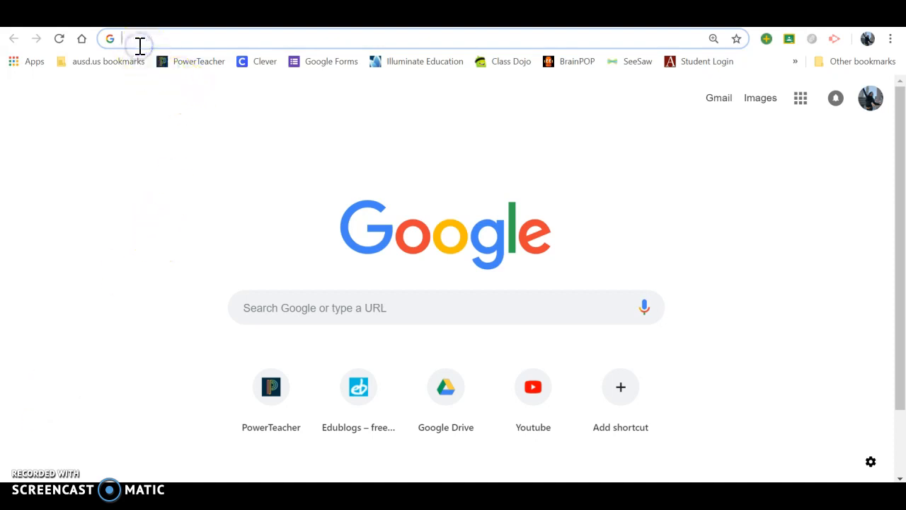
Open the CAASPP portal at caaspp.org
text(c)
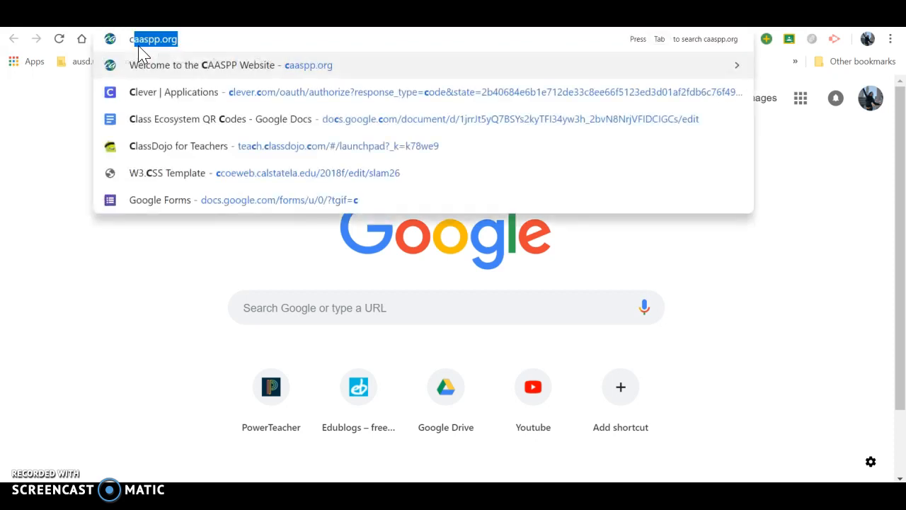
text(aas)
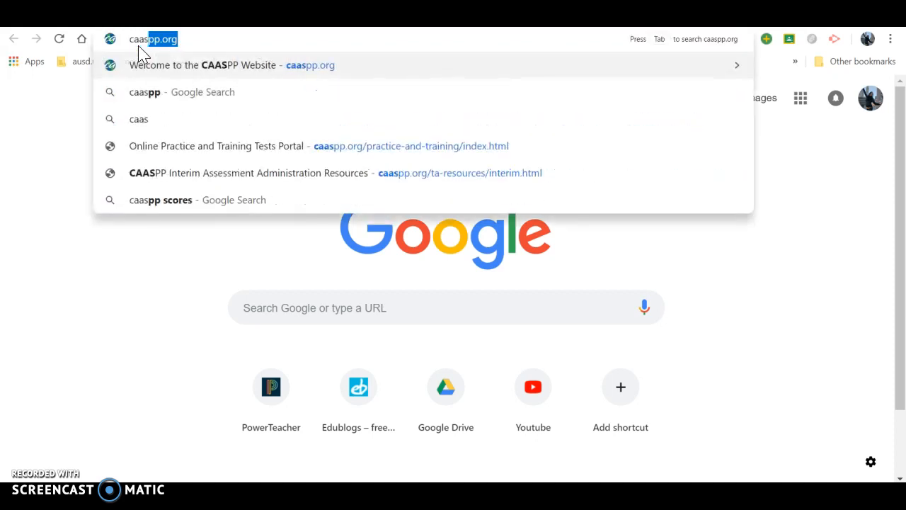
text(pp.org)
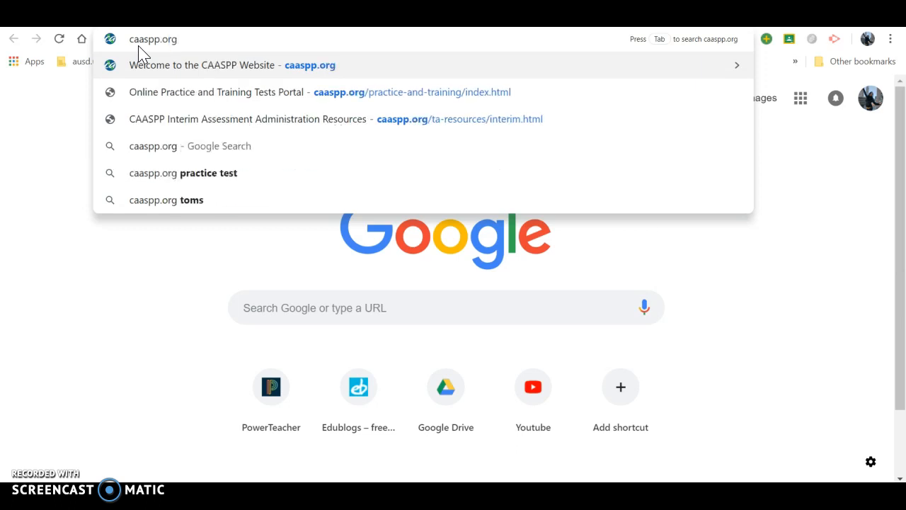
key(Return)
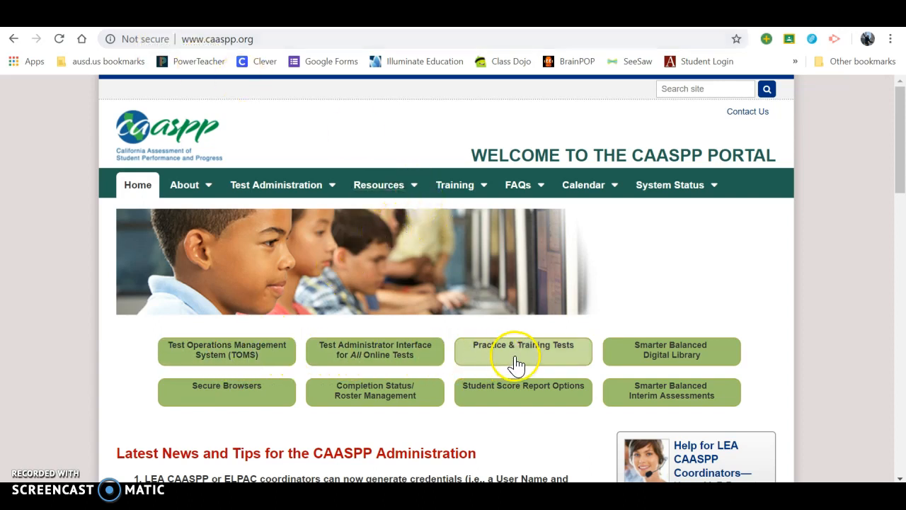
Go to the Practice & Training Tests portal and open the Student Interface Practice and Training Tests
click(563, 362)
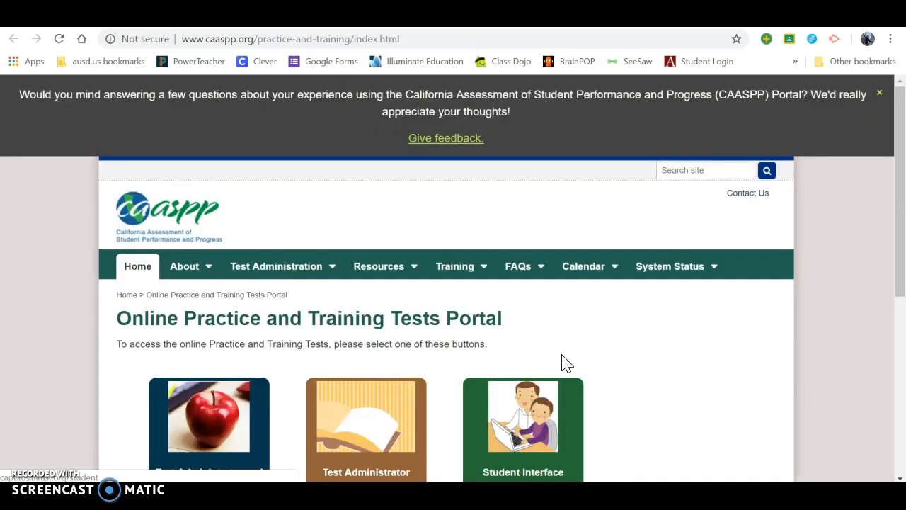
scroll(725, 340, down, 2)
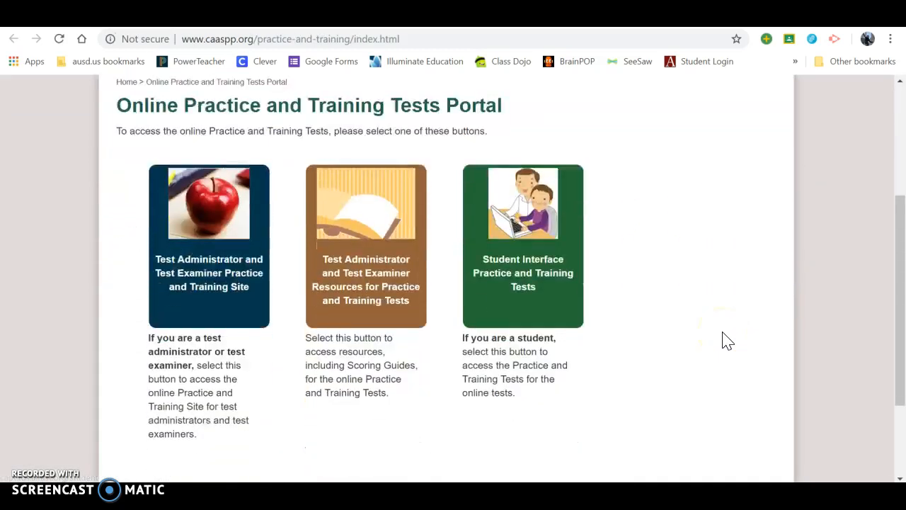
click(574, 239)
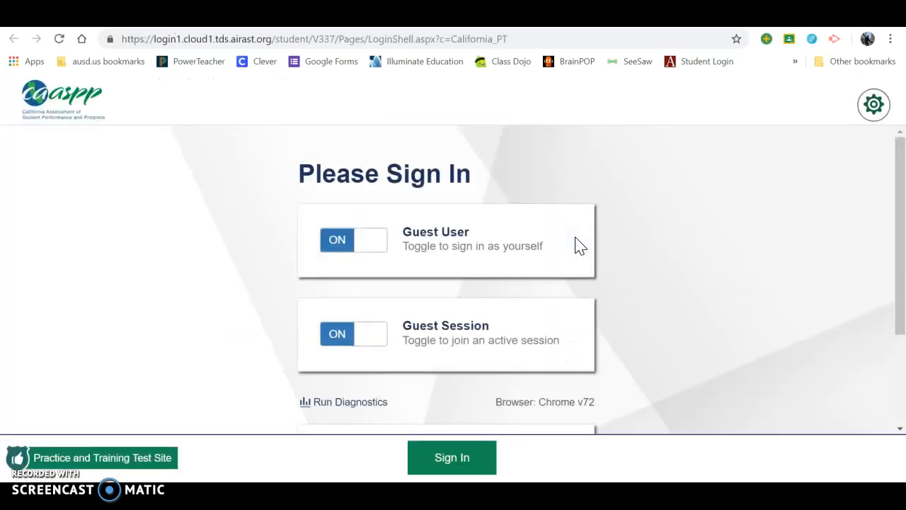
Sign in to the practice site as a guest user in a guest session
drag(754, 224, 812, 234)
drag(900, 216, 900, 261)
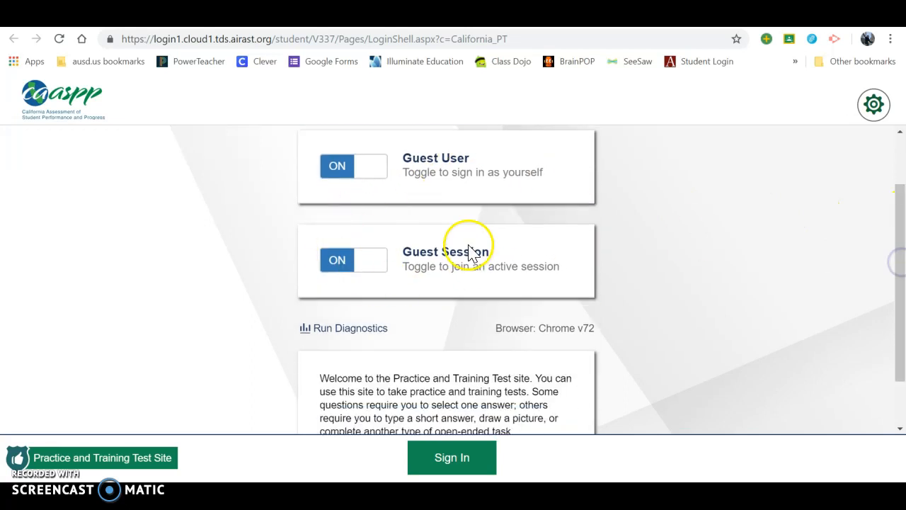
scroll(471, 249, down, 2)
click(465, 460)
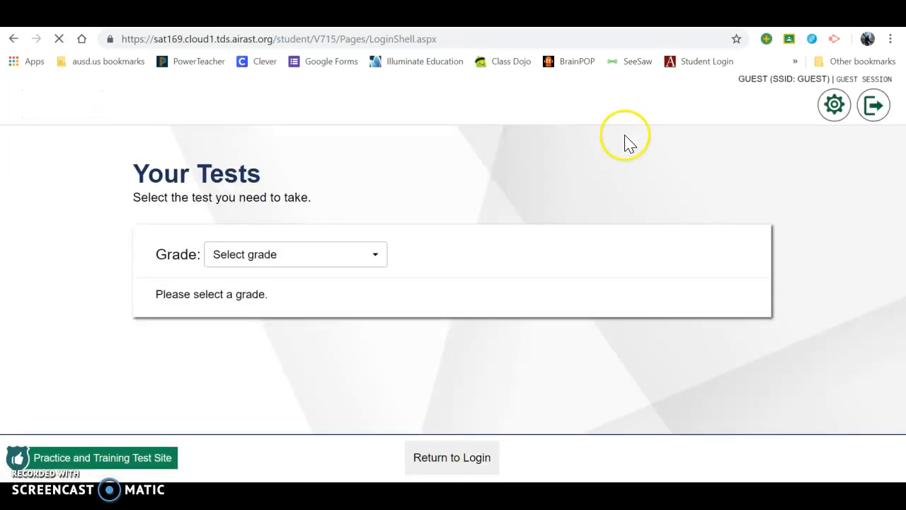
Choose grade 5, look through the available practice tests and select the Grade 5 ELA Practice Test
click(379, 256)
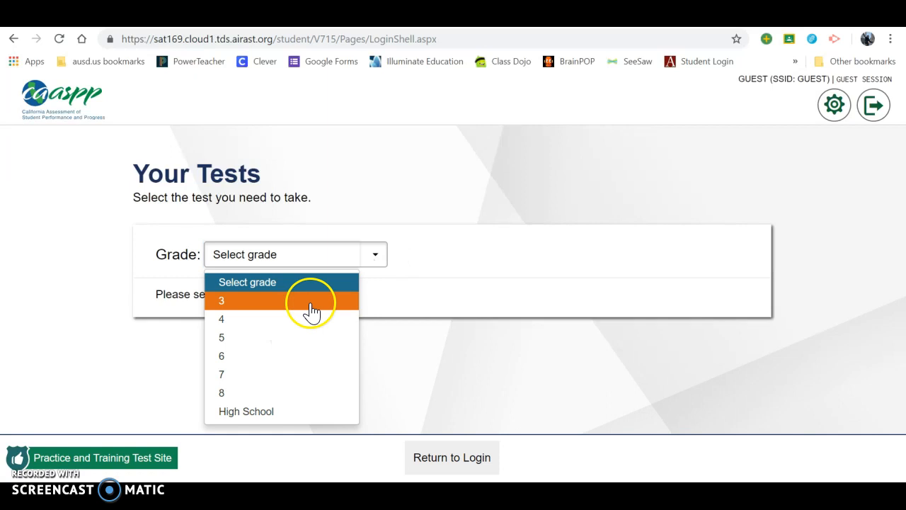
click(281, 341)
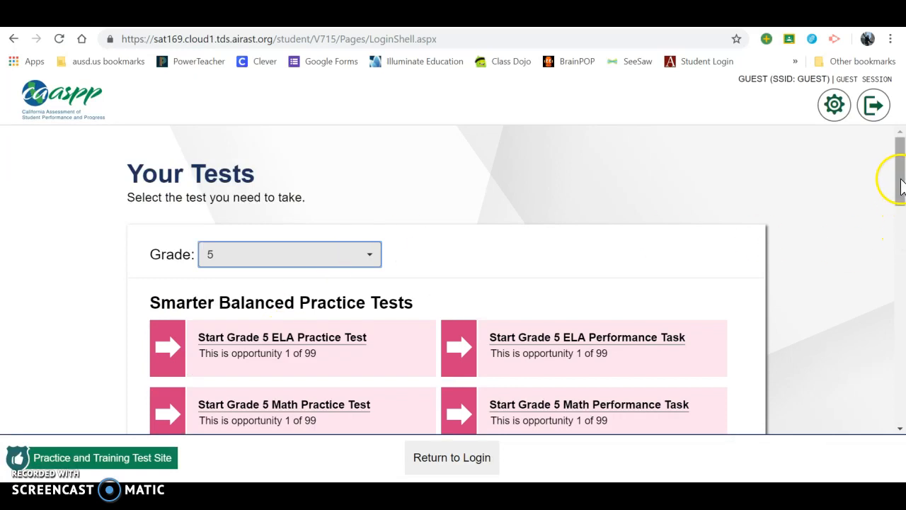
mouse_move(900, 172)
mouse_down()
mouse_move(888, 333)
mouse_move(896, 363)
mouse_move(903, 174)
mouse_up()
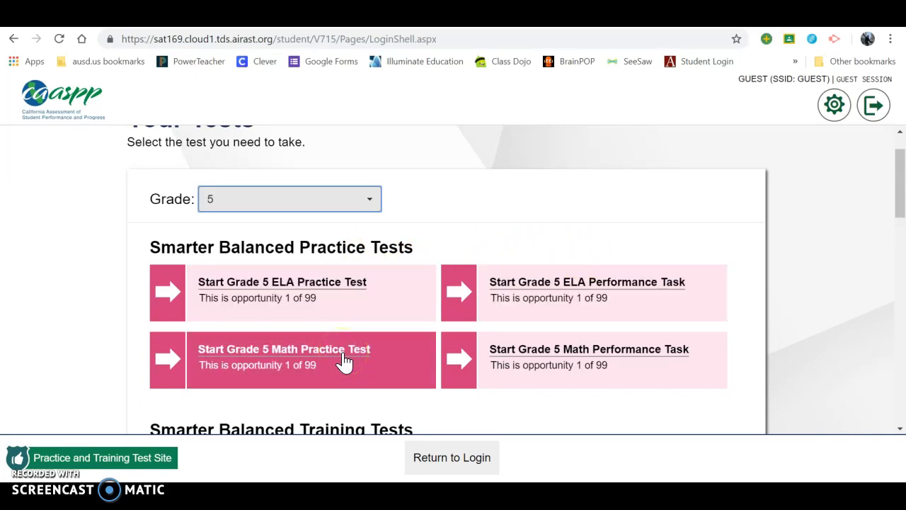
click(592, 359)
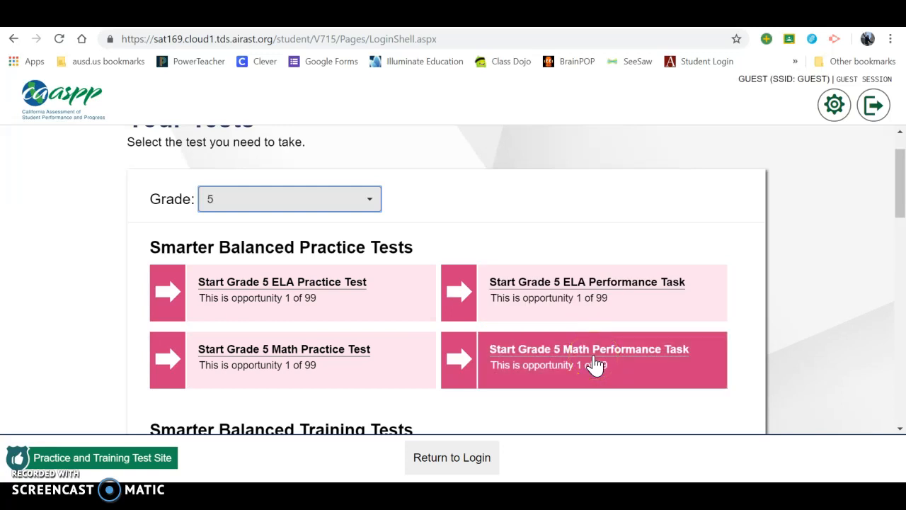
click(828, 261)
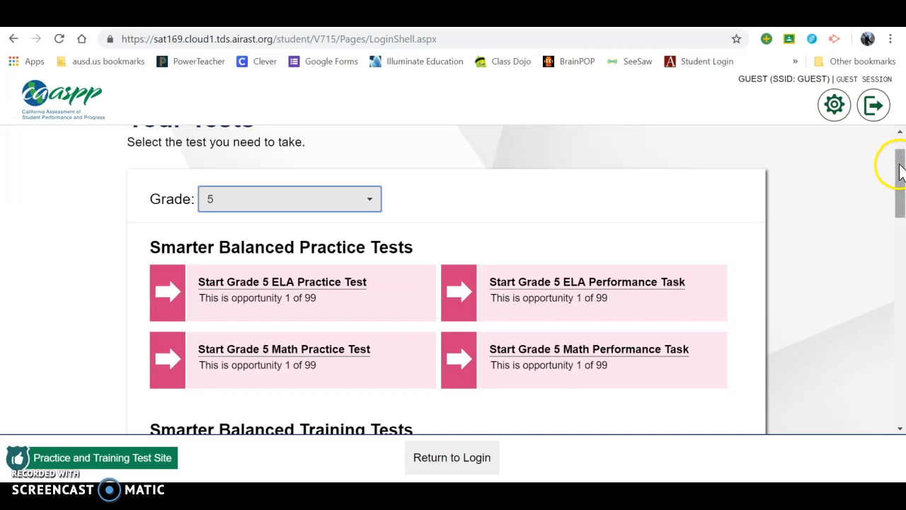
drag(899, 167, 898, 318)
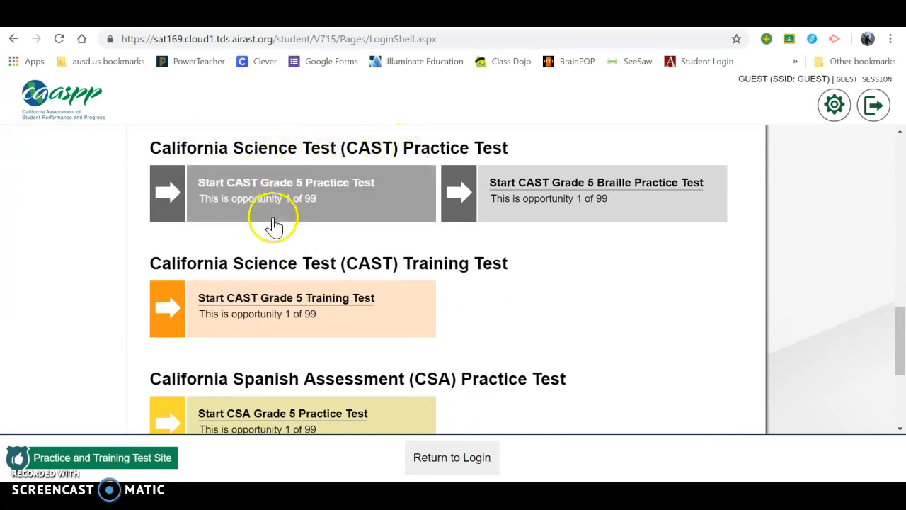
click(301, 177)
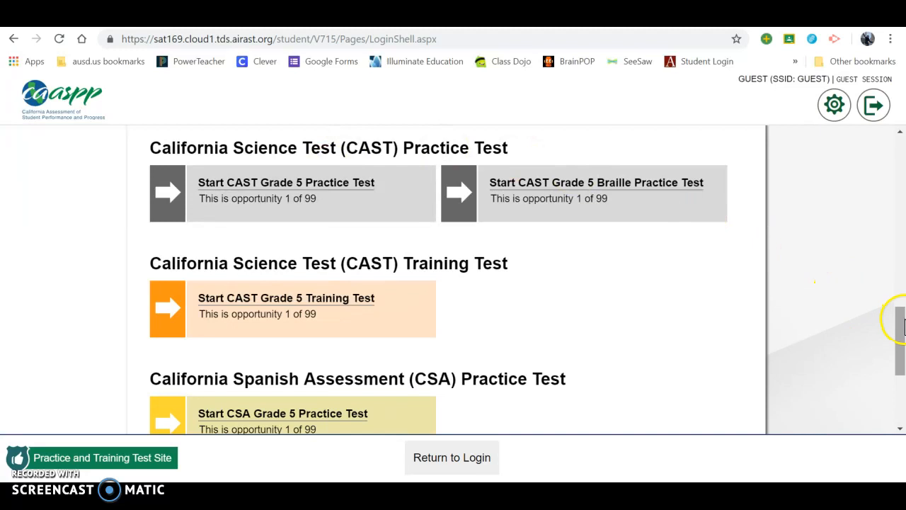
drag(901, 325, 900, 177)
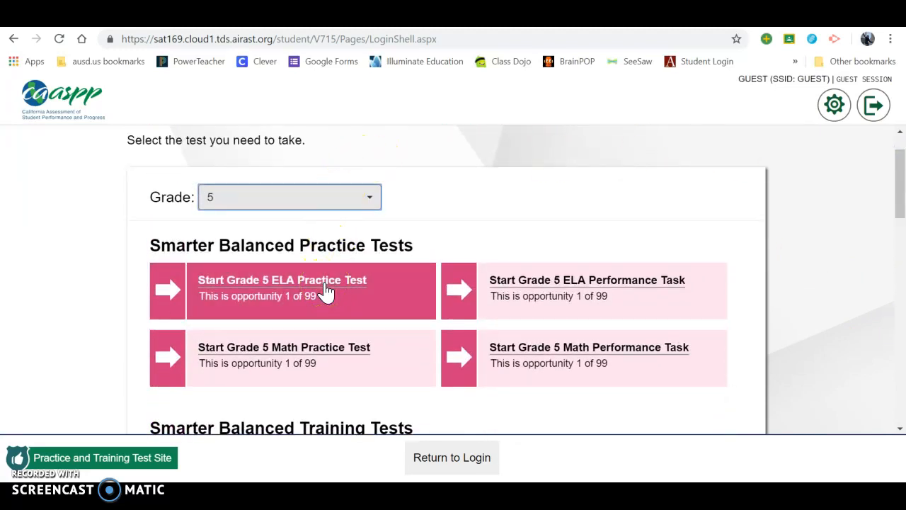
click(325, 291)
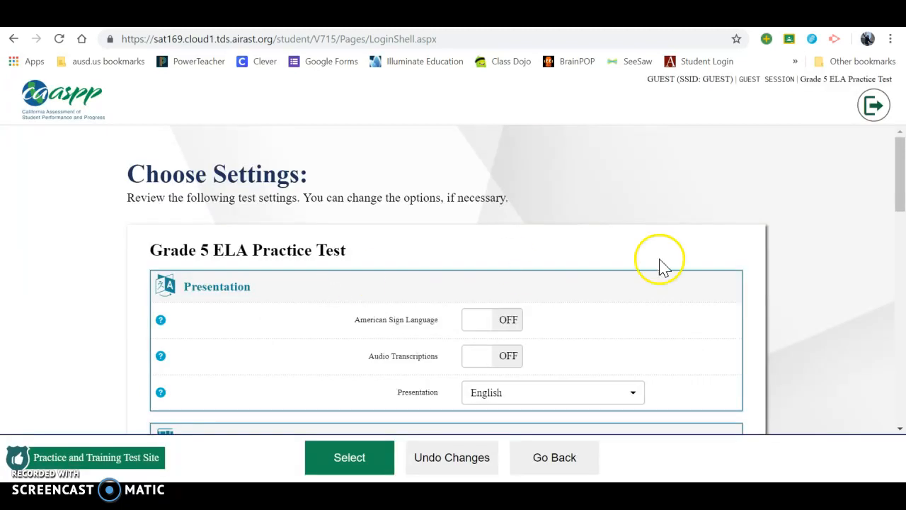
Review the ELA practice test's settings and accept them with the default options
drag(900, 162, 896, 390)
click(356, 457)
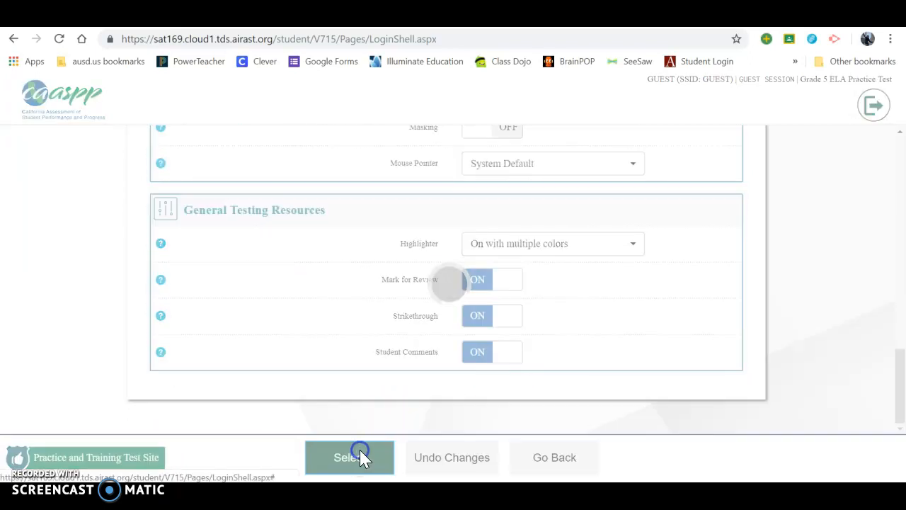
click(655, 241)
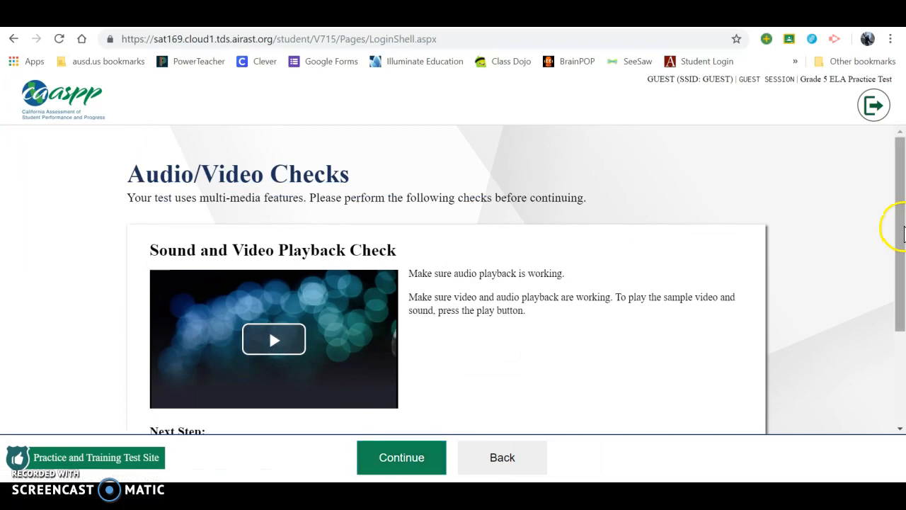
Play the sample video, report that the video and sound could be played, and continue past the playback check
drag(894, 225, 897, 265)
click(280, 266)
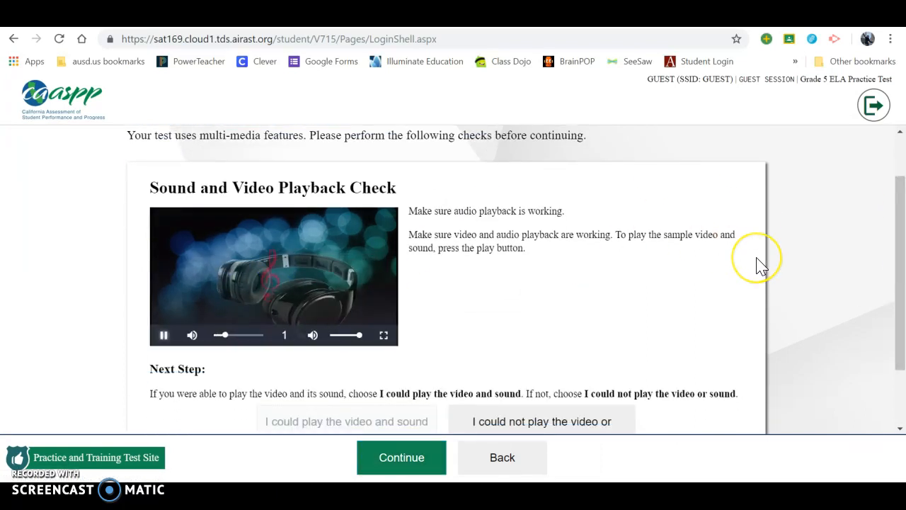
scroll(758, 263, down, 1)
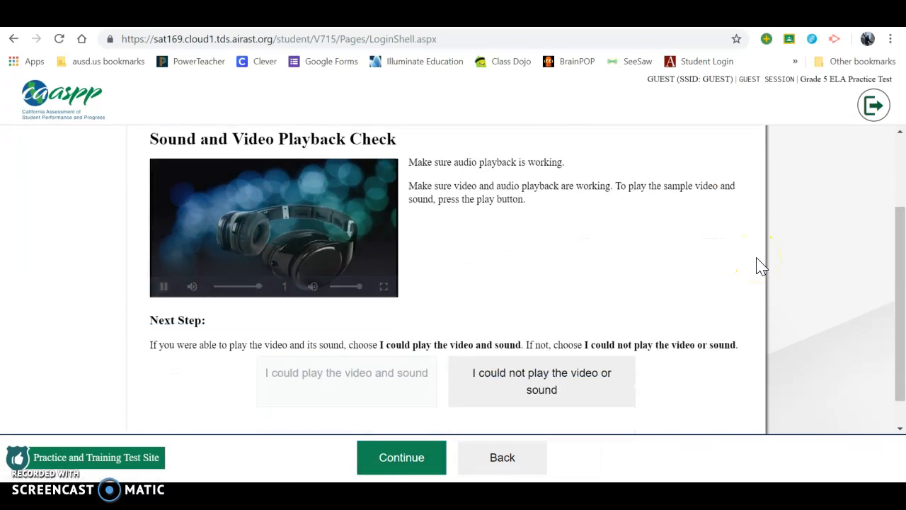
click(348, 363)
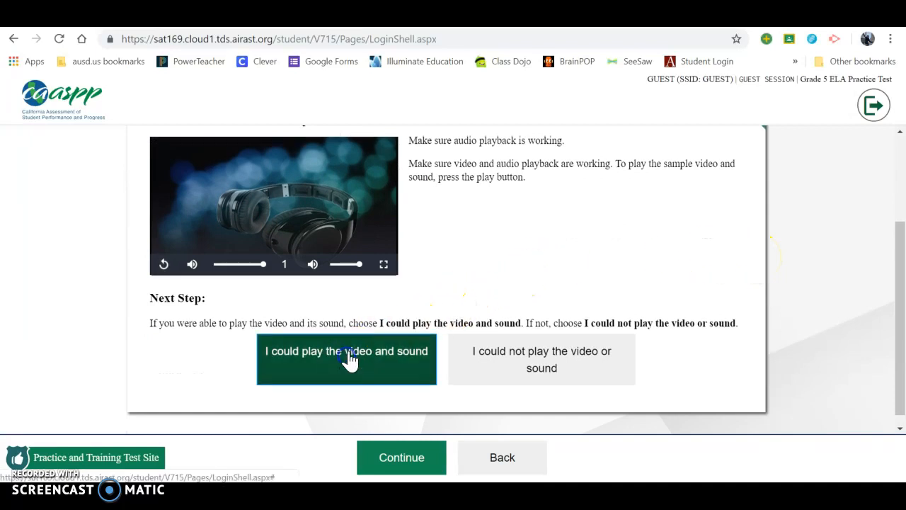
click(405, 460)
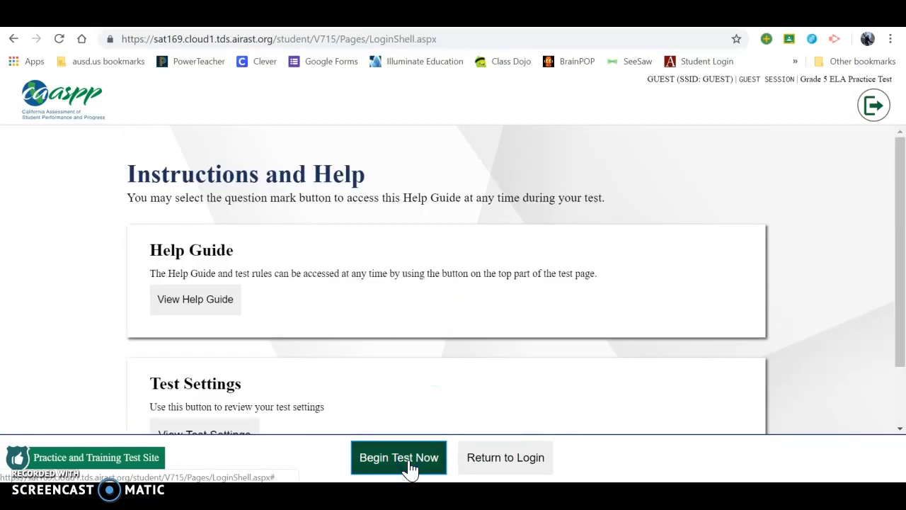
Begin the test from the Instructions and Help page and view the list of question groups
scroll(424, 357, down, 1)
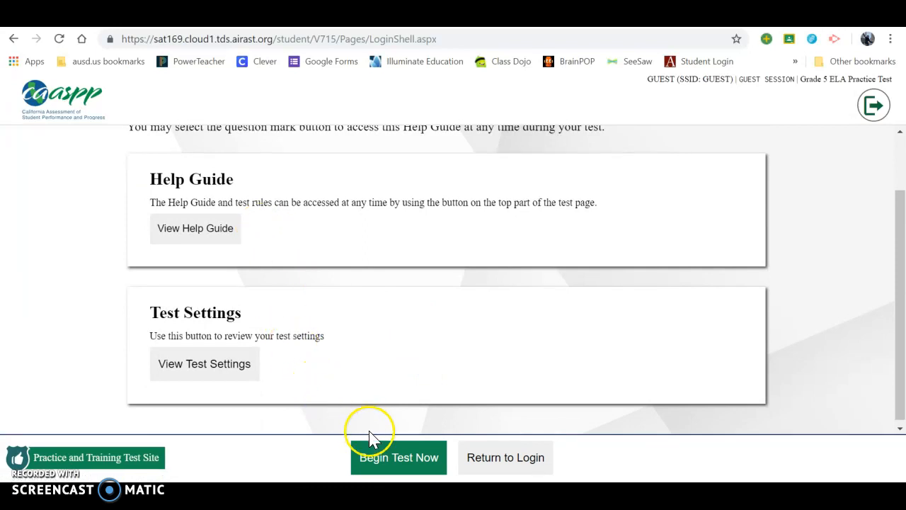
click(409, 463)
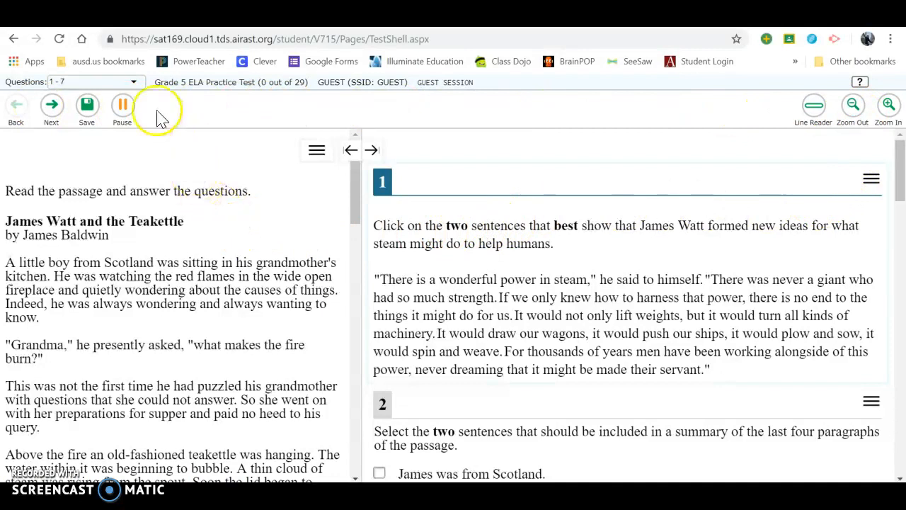
click(135, 85)
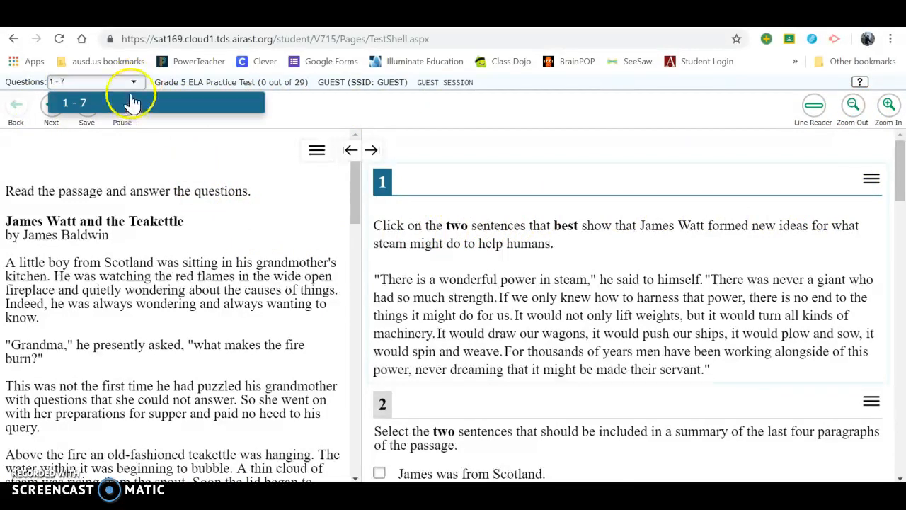
click(189, 138)
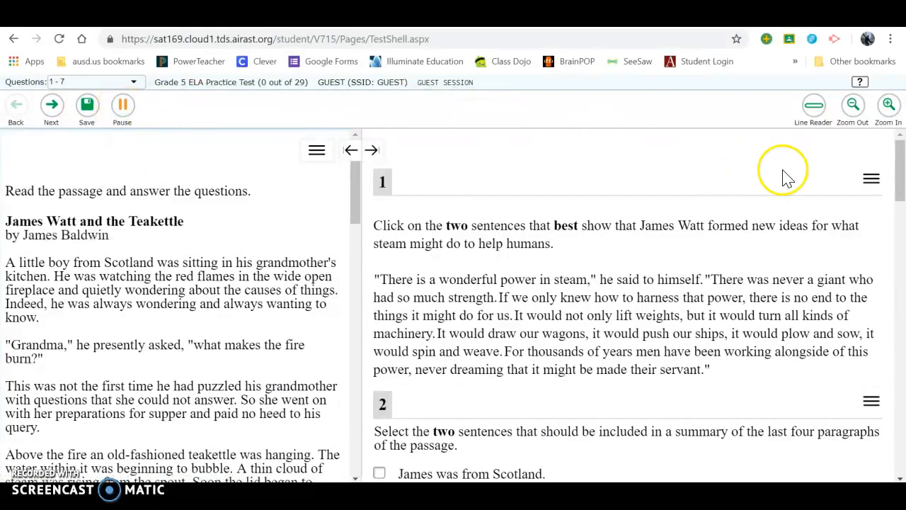
Mark question 1 for review and remove the mark again
click(870, 185)
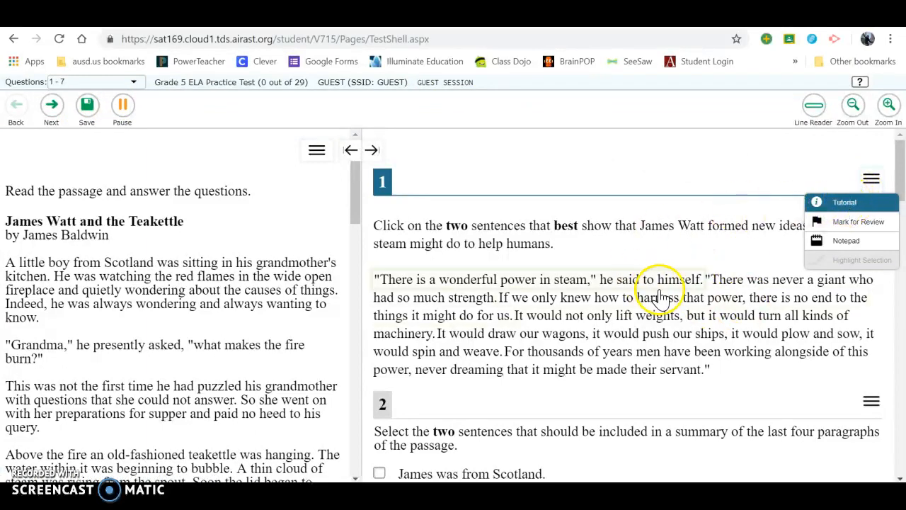
click(864, 224)
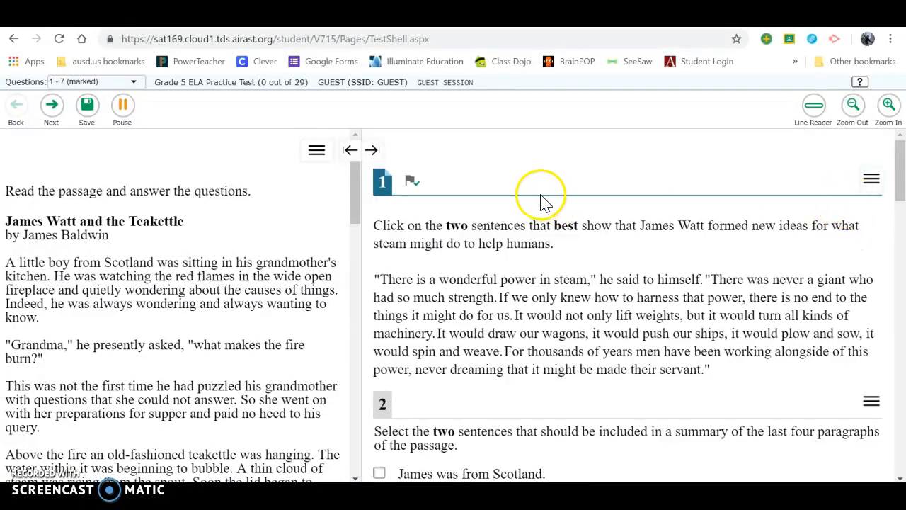
click(869, 190)
click(865, 222)
Add the notepad note "Take notes here" to question 1, moving the notepad off the passage, and save it
click(870, 179)
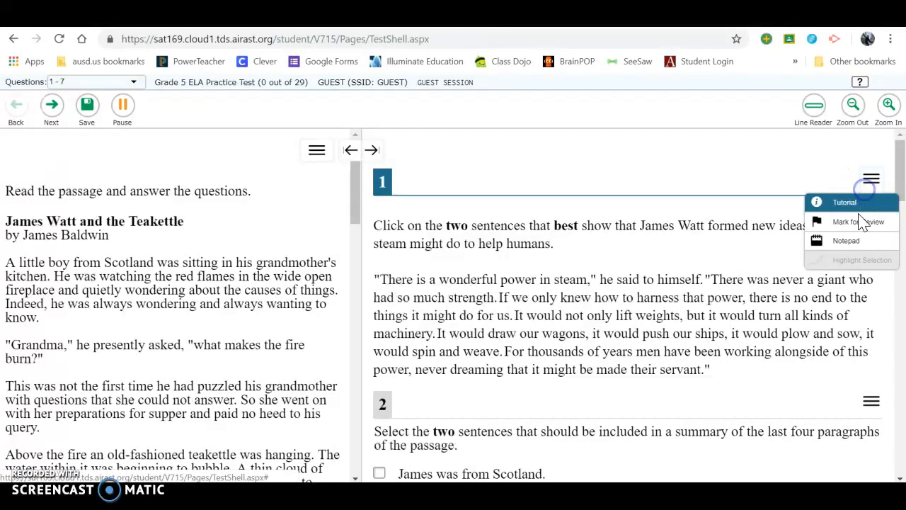
click(857, 243)
drag(420, 137, 538, 150)
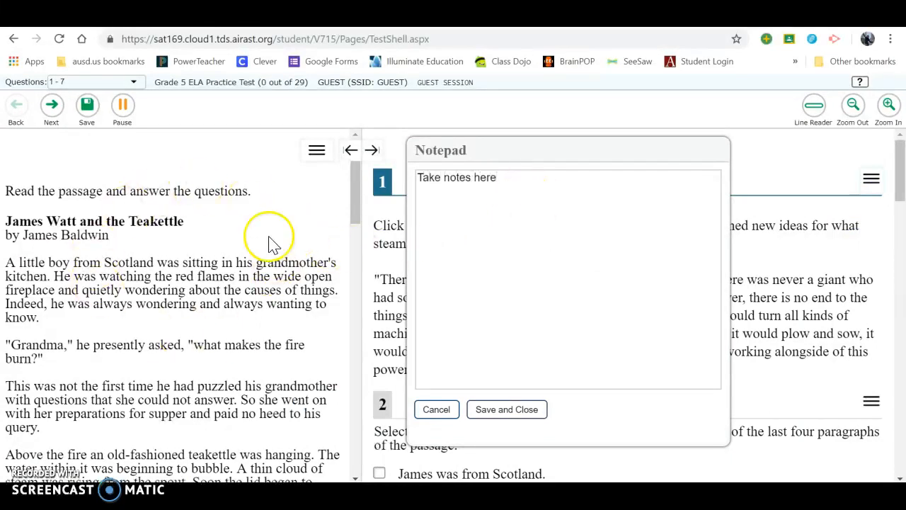
click(521, 413)
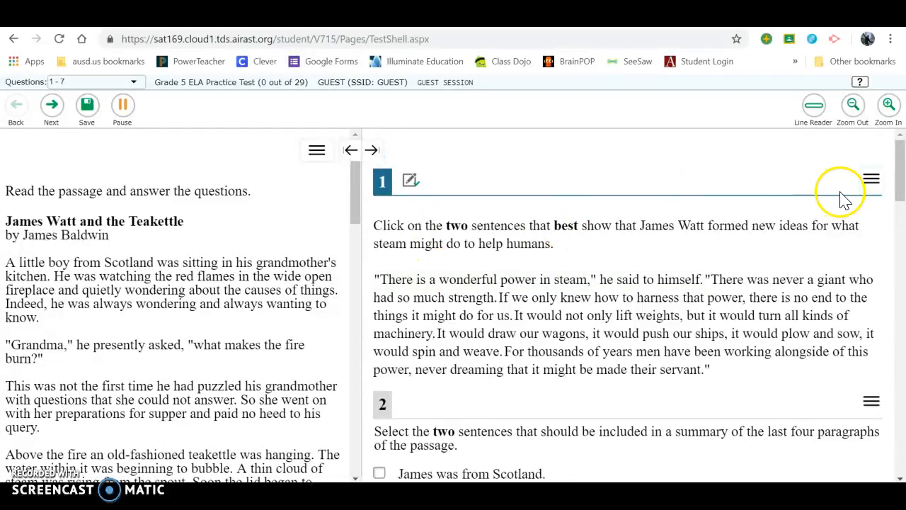
Reopen question 1's saved note to view it and close it without changes
click(870, 179)
click(853, 239)
click(473, 204)
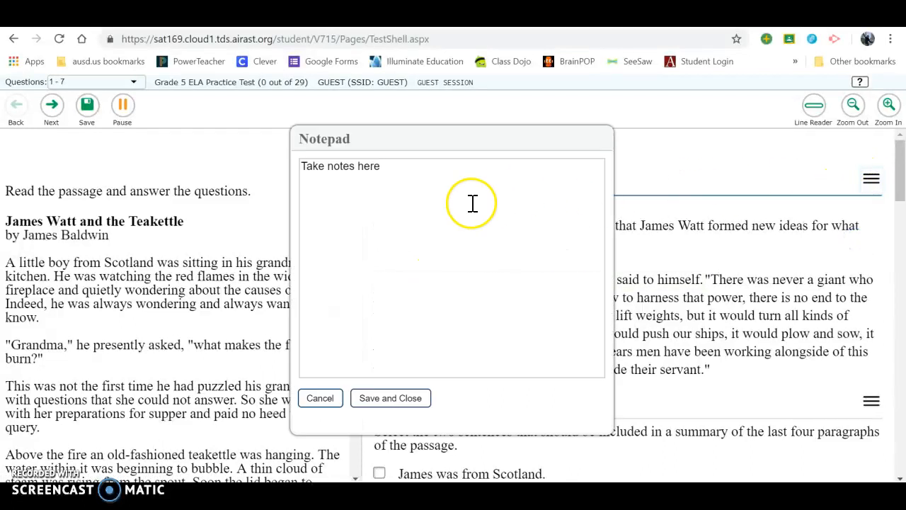
click(338, 399)
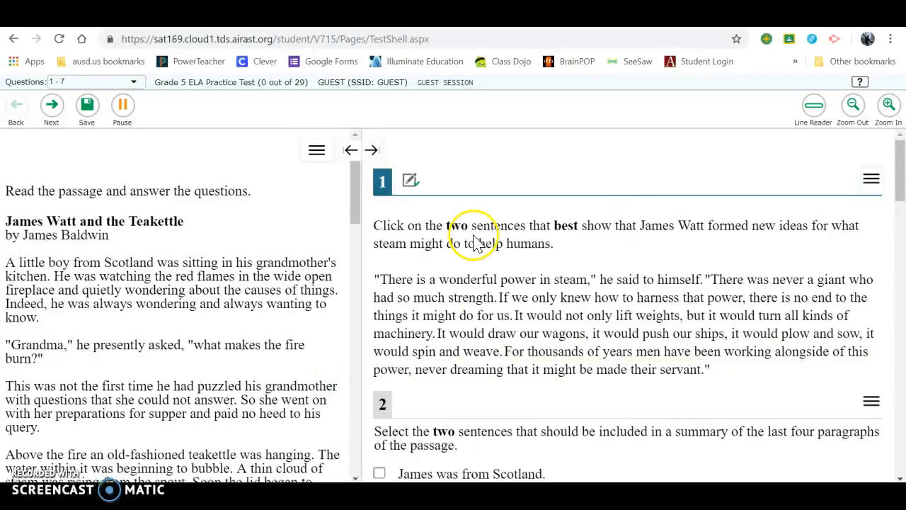
Expand the reading passage across the screen, look through its text and return to the split view
click(372, 150)
scroll(530, 255, down, 12)
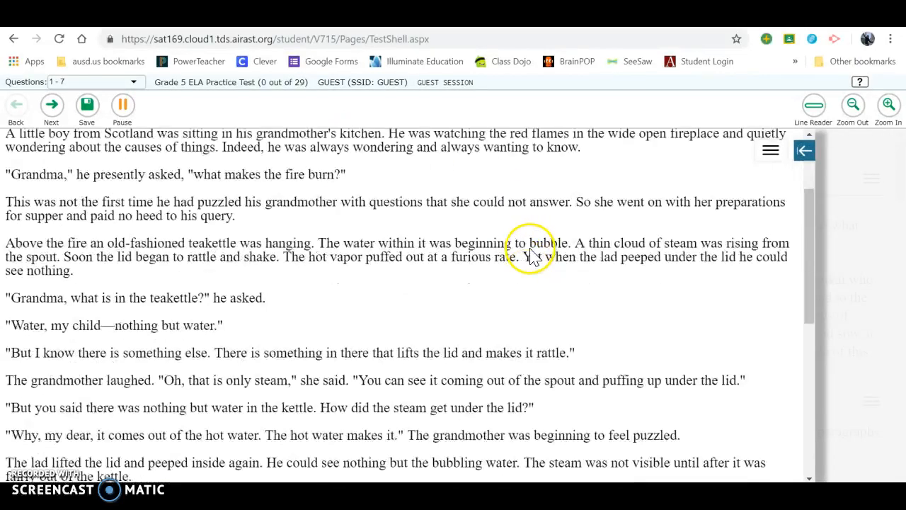
scroll(530, 247, up, 12)
scroll(530, 247, down, 12)
scroll(530, 250, up, 5)
scroll(530, 249, down, 5)
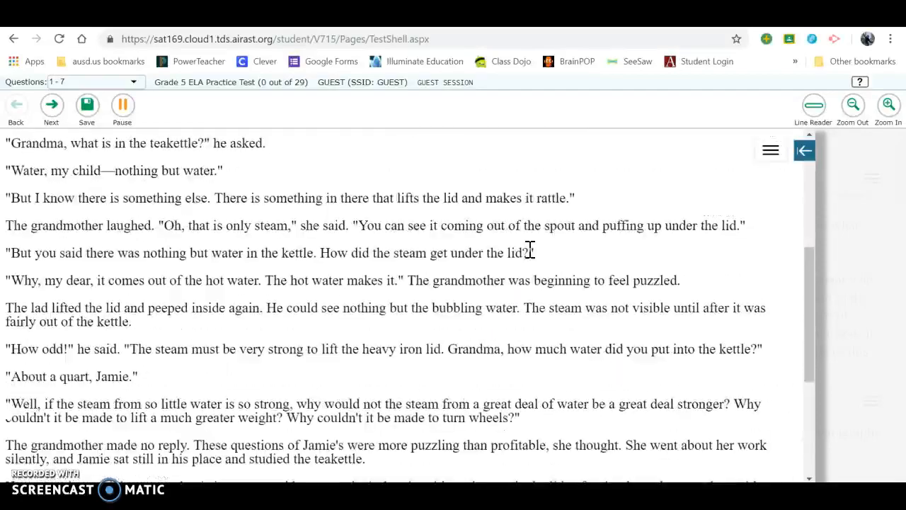
scroll(532, 255, up, 4)
scroll(532, 256, up, 4)
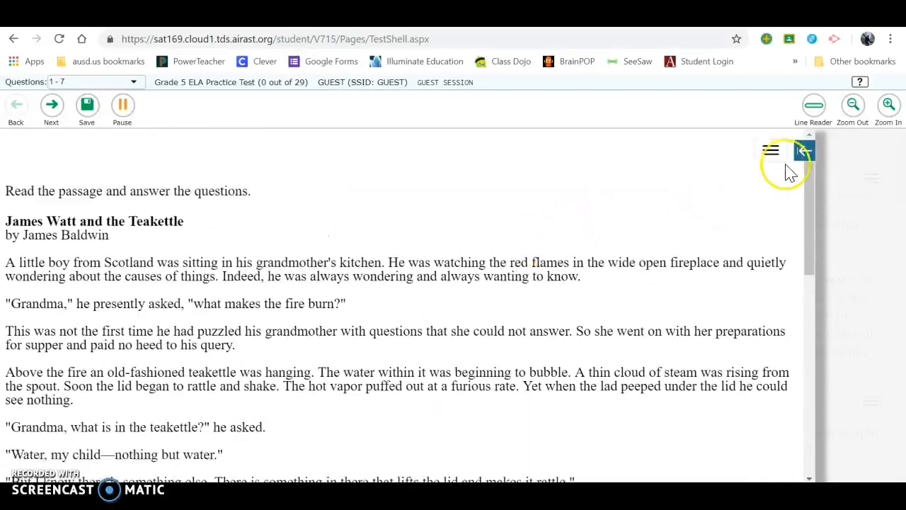
click(806, 151)
Expand the questions area across the screen, look it over and restore the split view with the passage
click(351, 149)
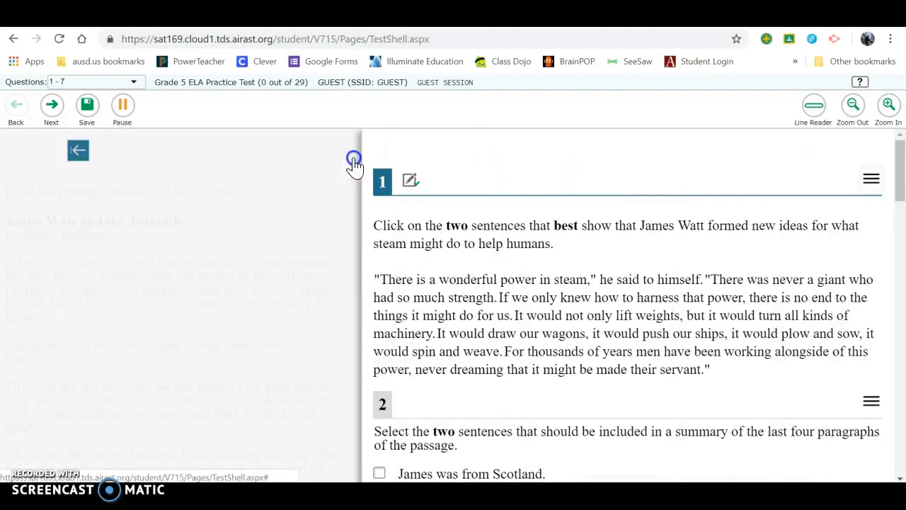
drag(903, 198, 899, 145)
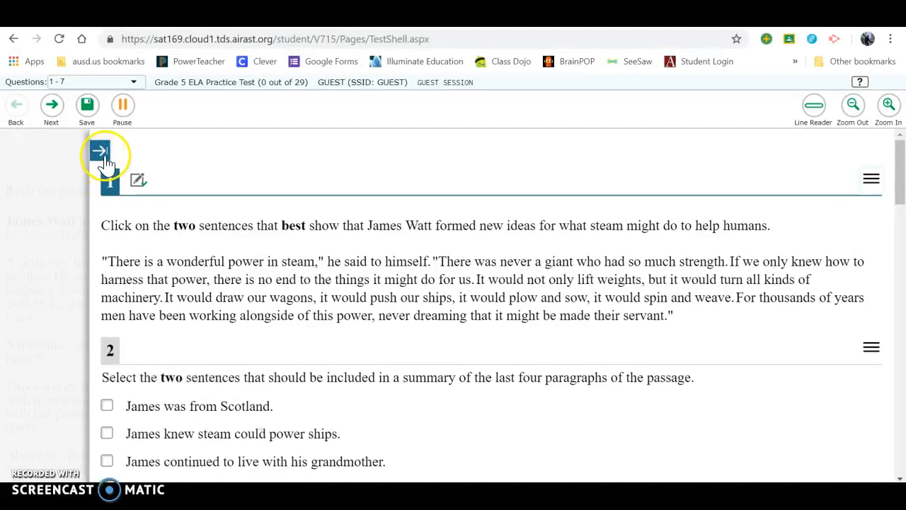
click(100, 150)
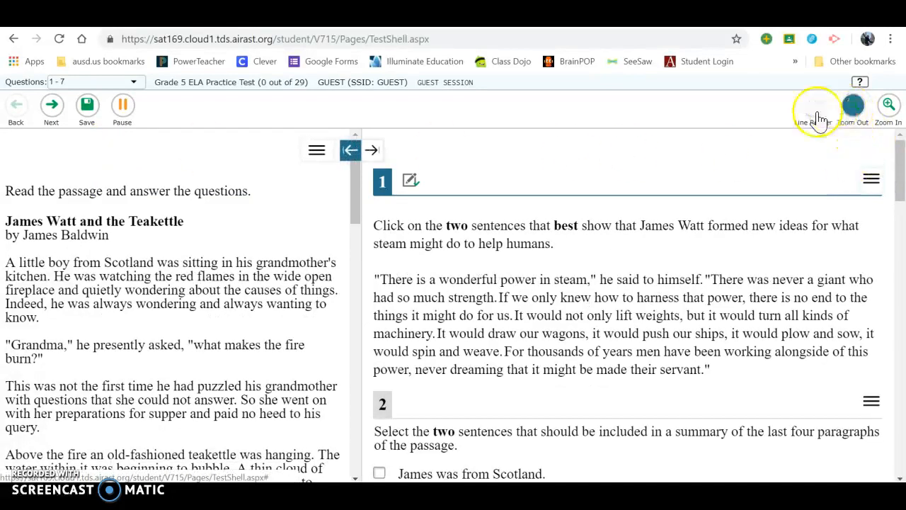
Zoom the test page in one level and back out to its normal size
click(894, 117)
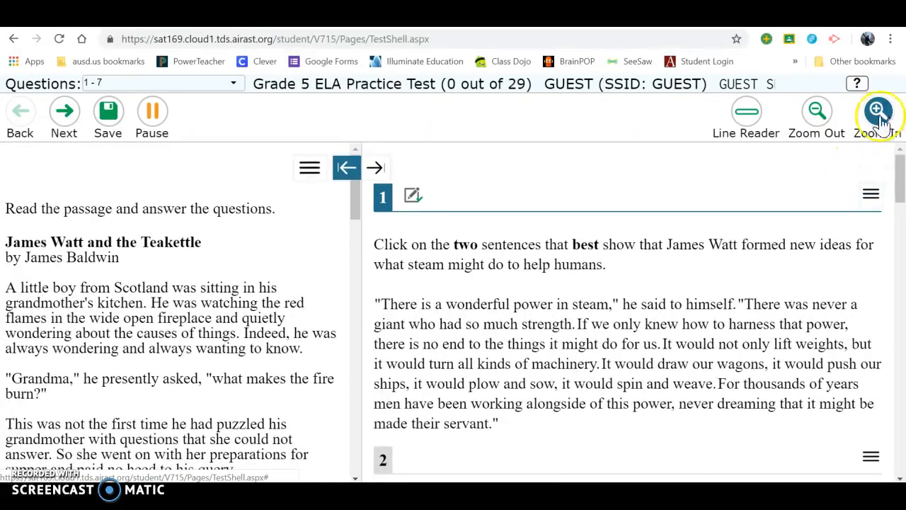
click(820, 120)
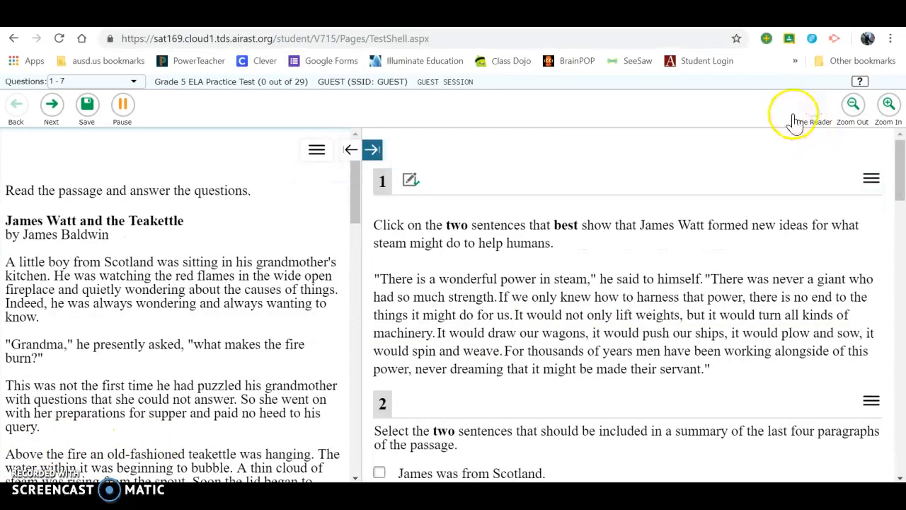
Turn on the Line Reader and move its highlight through the passage from the title to the line starting "Indeed, he was always wondering"
click(810, 114)
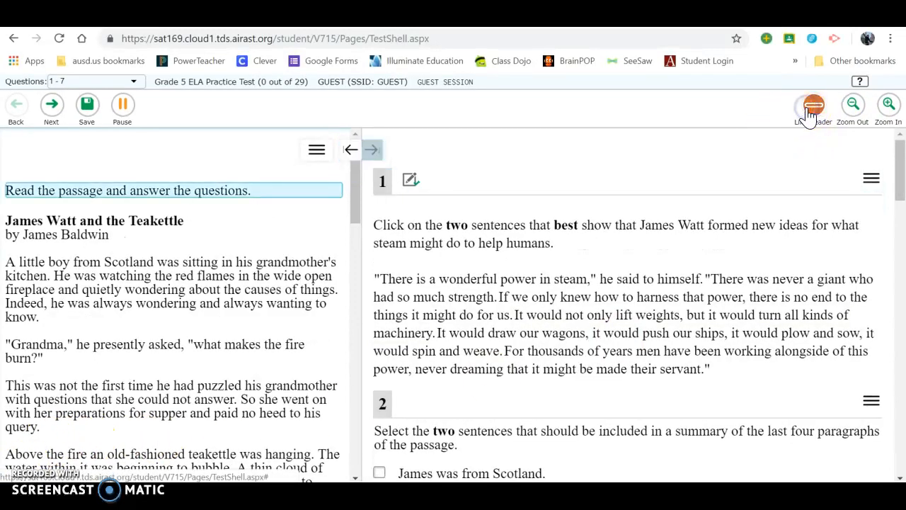
click(75, 222)
click(75, 235)
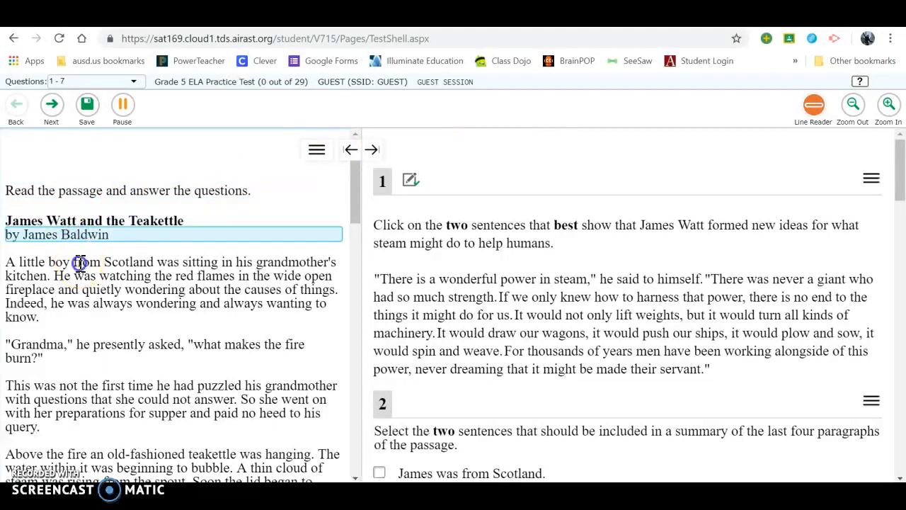
click(80, 263)
click(83, 276)
click(87, 289)
click(94, 303)
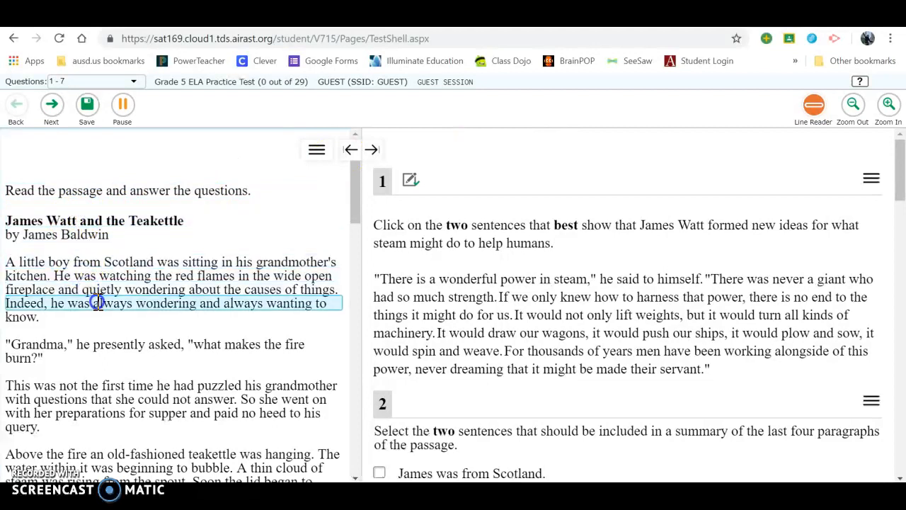